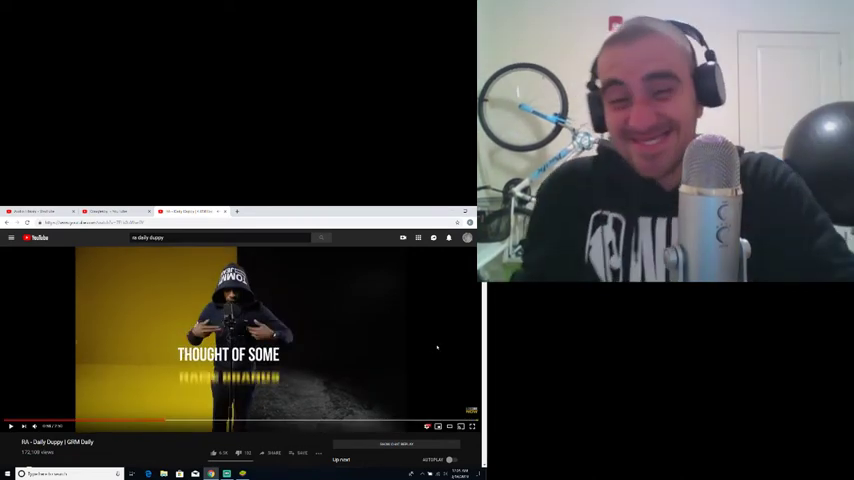
Bring up the Instant Buttons soundboard in BlueStacks over the paused GRM Daily video.
{"action": "left_click", "coordinate": [243, 474]}
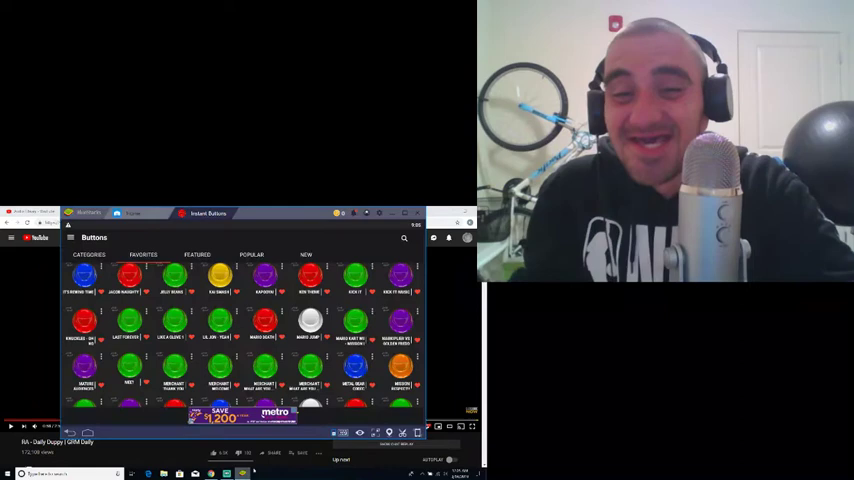
{"action": "scroll", "coordinate": [240, 340], "scroll_direction": "down", "scroll_amount": 3}
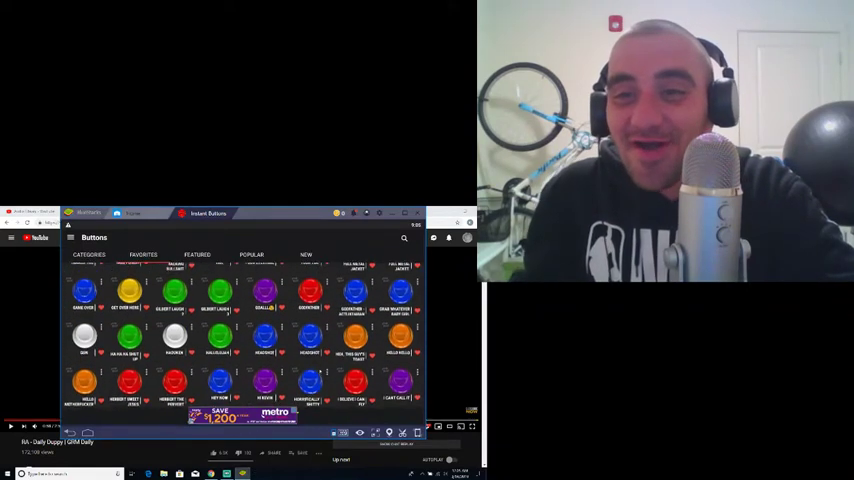
{"action": "scroll", "coordinate": [240, 340], "scroll_direction": "down", "scroll_amount": 3}
{"action": "scroll", "coordinate": [228, 375], "scroll_direction": "down", "scroll_amount": 3}
{"action": "scroll", "coordinate": [228, 375], "scroll_direction": "down", "scroll_amount": 3}
{"action": "scroll", "coordinate": [228, 375], "scroll_direction": "down", "scroll_amount": 3}
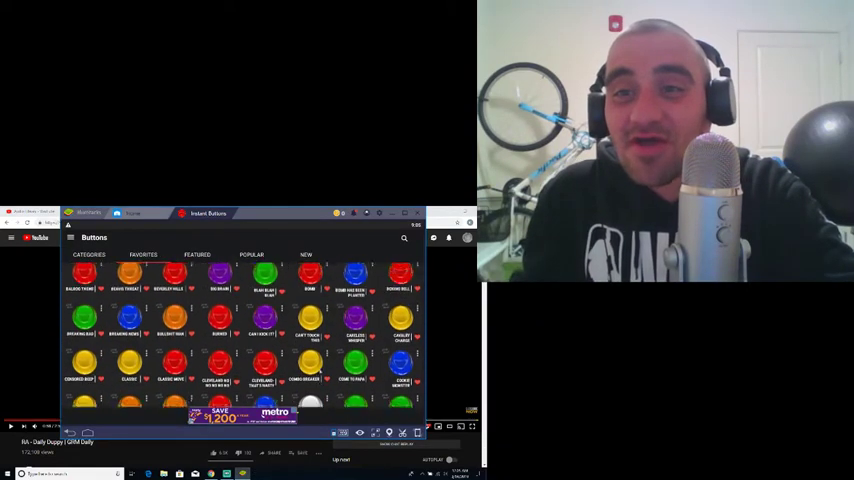
{"action": "scroll", "coordinate": [228, 375], "scroll_direction": "down", "scroll_amount": 3}
{"action": "scroll", "coordinate": [228, 340], "scroll_direction": "down", "scroll_amount": 3}
{"action": "scroll", "coordinate": [228, 340], "scroll_direction": "down", "scroll_amount": 3}
{"action": "scroll", "coordinate": [228, 340], "scroll_direction": "down", "scroll_amount": 3}
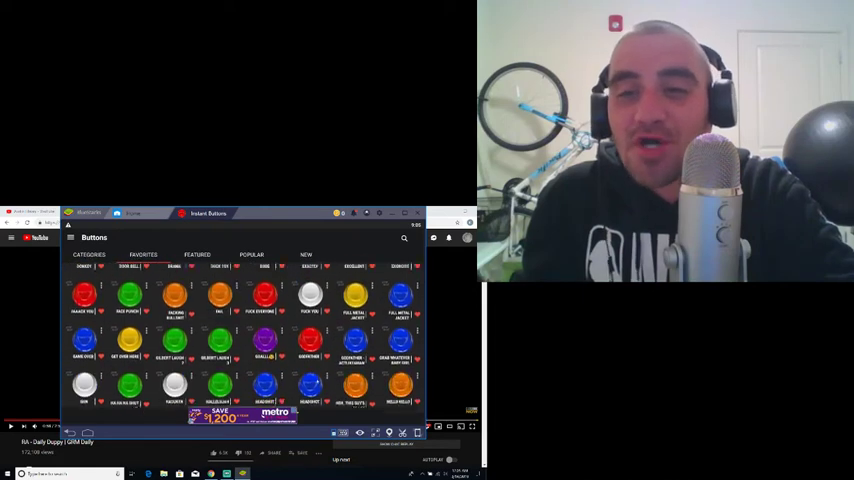
{"action": "scroll", "coordinate": [228, 340], "scroll_direction": "down", "scroll_amount": 3}
{"action": "scroll", "coordinate": [228, 340], "scroll_direction": "down", "scroll_amount": 3}
{"action": "scroll", "coordinate": [228, 340], "scroll_direction": "down", "scroll_amount": 3}
{"action": "scroll", "coordinate": [228, 340], "scroll_direction": "down", "scroll_amount": 3}
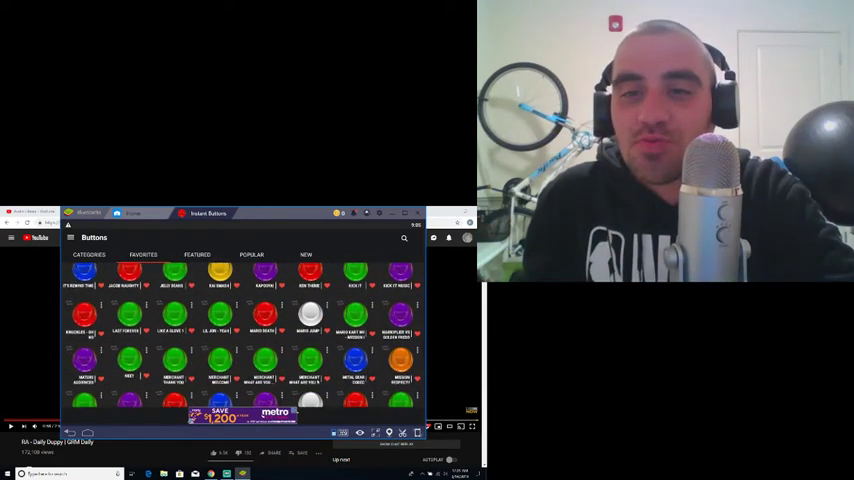
{"action": "scroll", "coordinate": [228, 340], "scroll_direction": "down", "scroll_amount": 3}
{"action": "scroll", "coordinate": [228, 340], "scroll_direction": "down", "scroll_amount": 3}
{"action": "scroll", "coordinate": [228, 340], "scroll_direction": "down", "scroll_amount": 3}
{"action": "scroll", "coordinate": [228, 340], "scroll_direction": "down", "scroll_amount": 3}
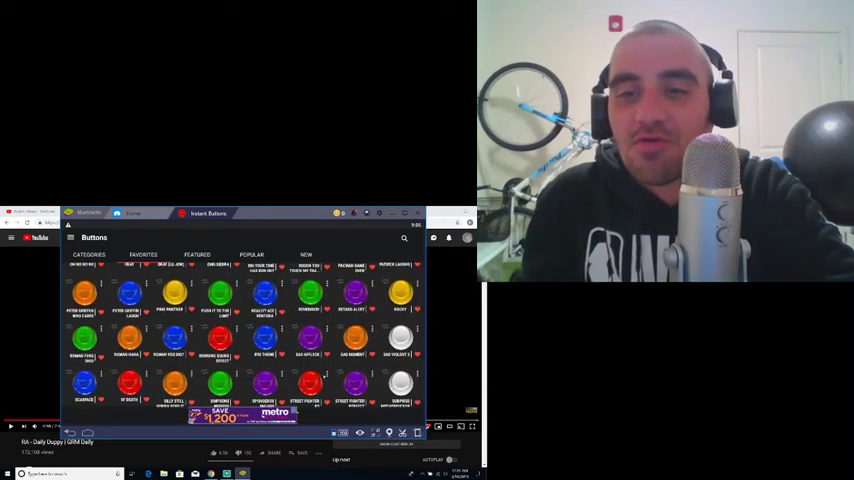
{"action": "scroll", "coordinate": [228, 340], "scroll_direction": "down", "scroll_amount": 3}
{"action": "scroll", "coordinate": [228, 340], "scroll_direction": "down", "scroll_amount": 3}
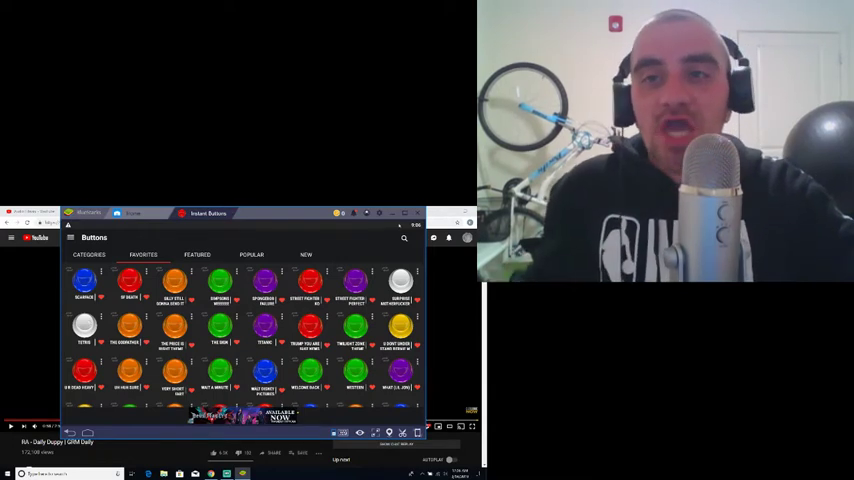
Close Instant Buttons and flip to Streamlabs OBS and back to the Daily Duppy video.
{"action": "left_click", "coordinate": [392, 213]}
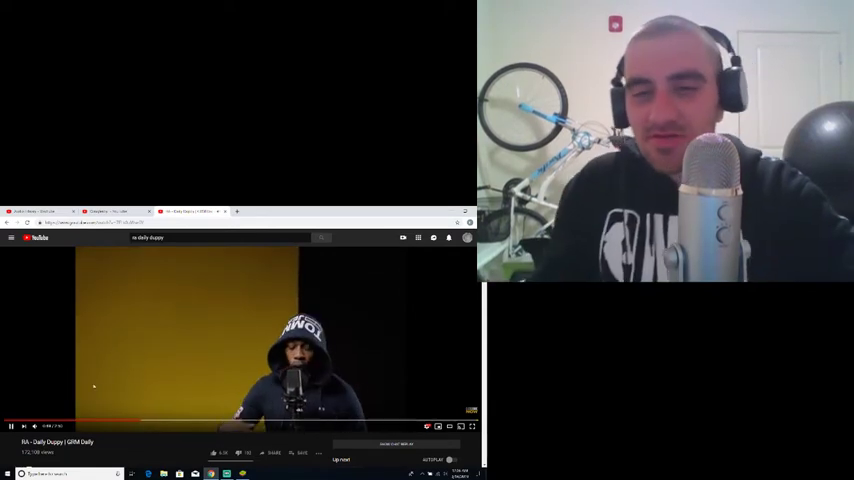
{"action": "key", "text": "alt+Tab"}
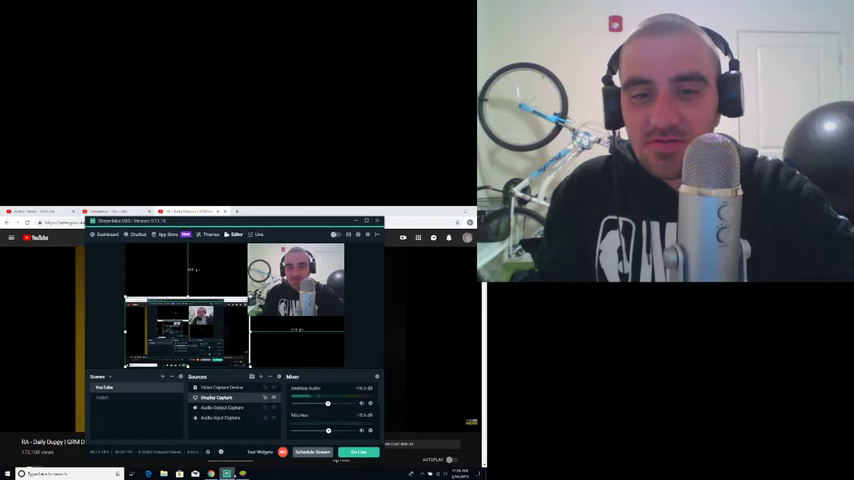
{"action": "key", "text": "alt+Tab"}
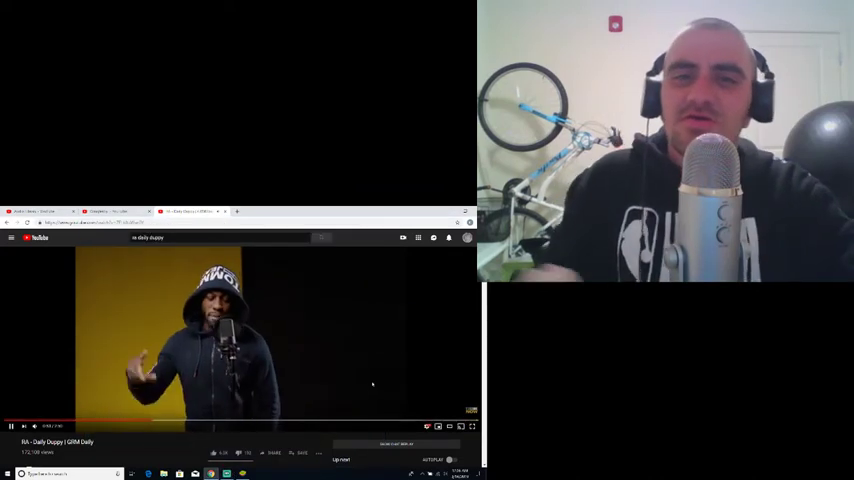